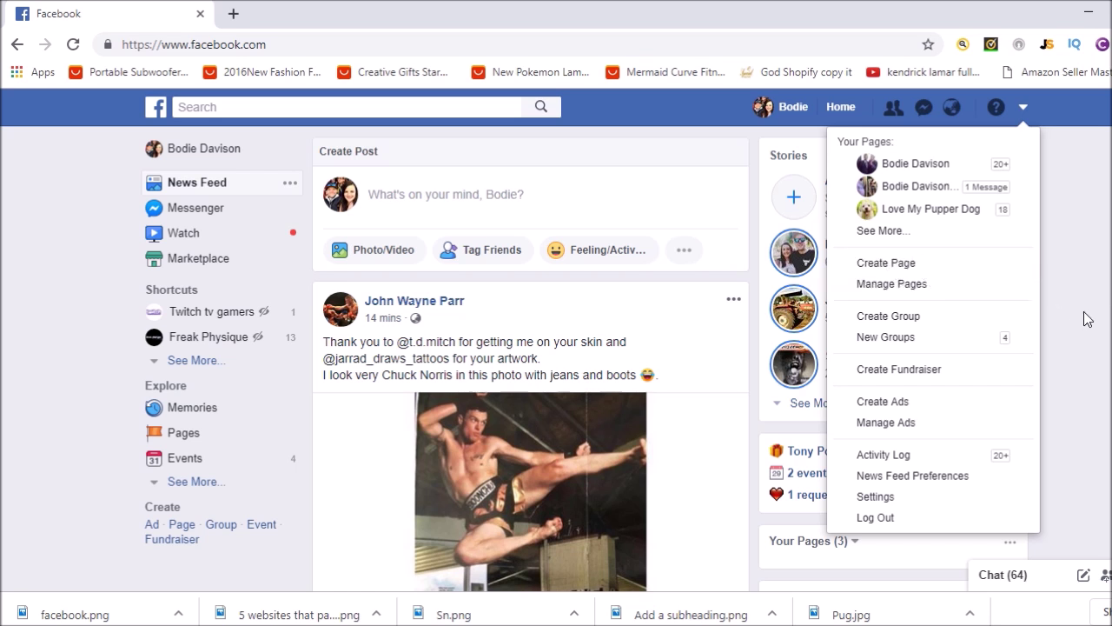
Switch to the Love My Pupper Dog page from the account menu's Your Pages list.
click(930, 210)
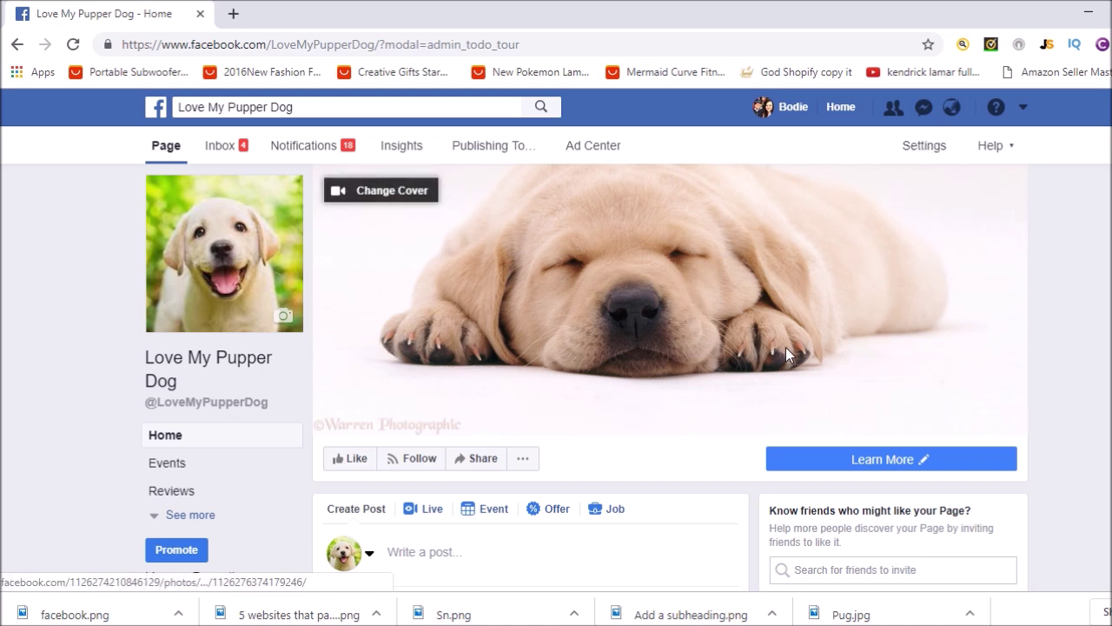
Show the page's Templates and Tabs settings, where Venues is the current template.
click(921, 157)
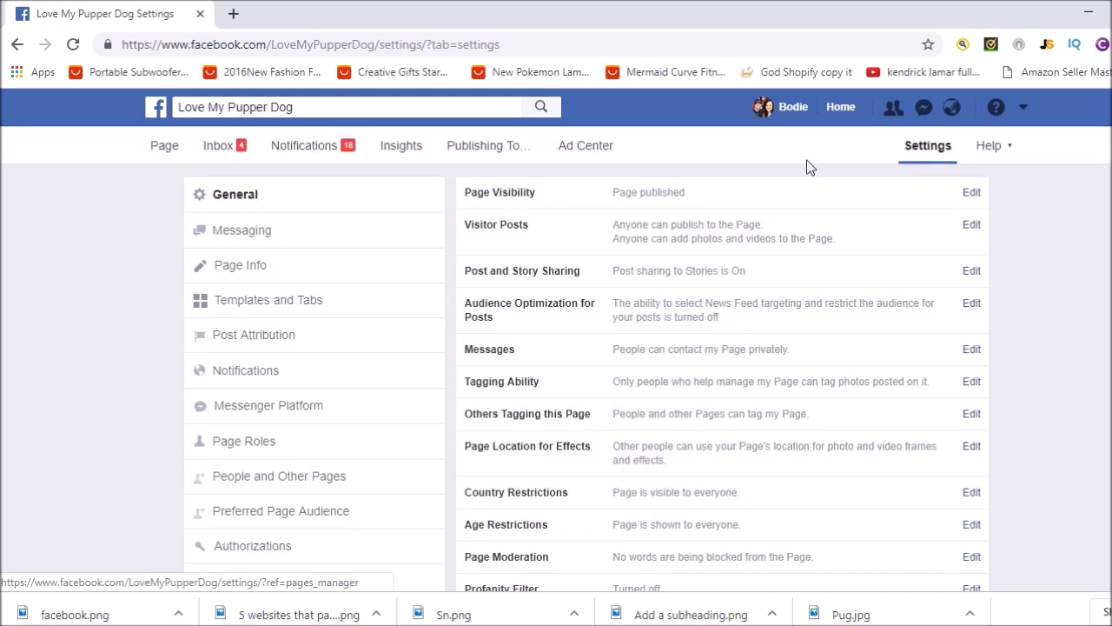
click(289, 309)
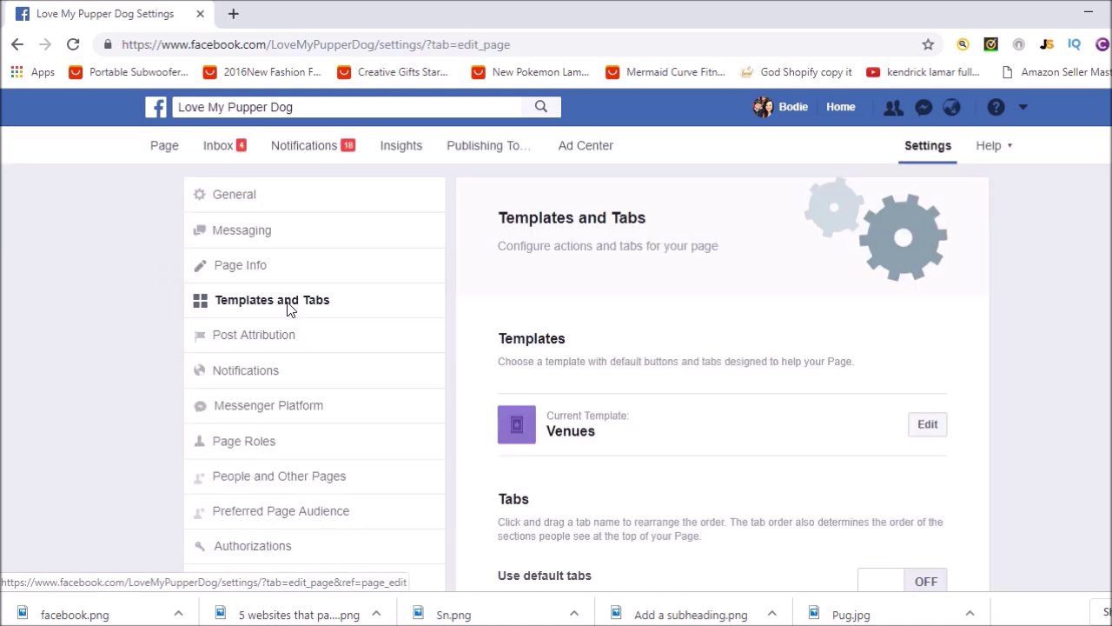
scroll(1053, 302, down, 7)
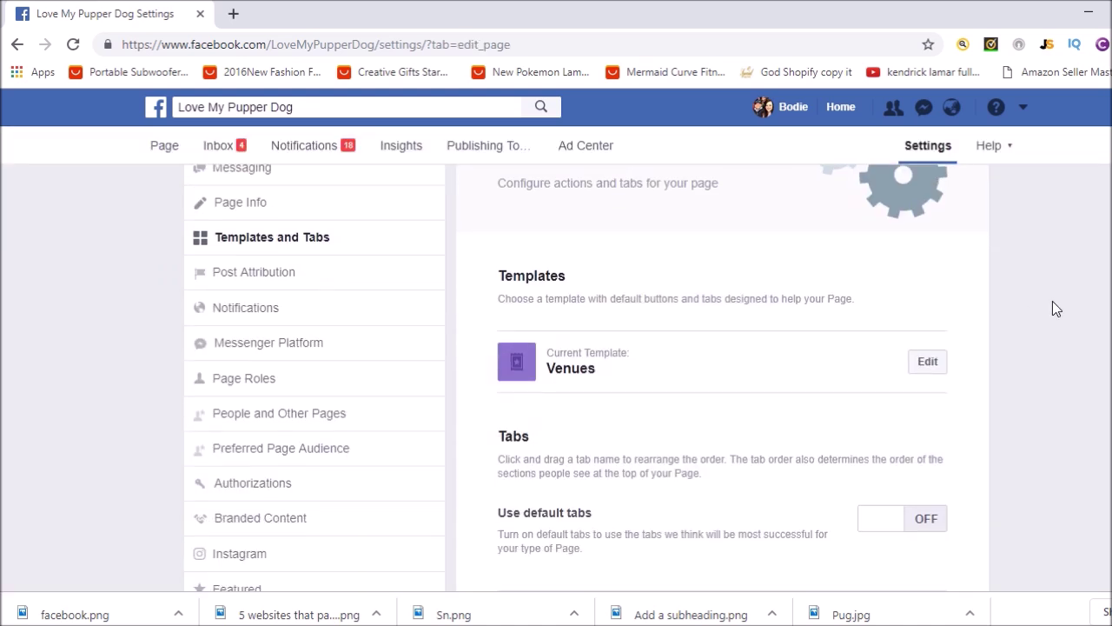
scroll(1052, 301, down, 3)
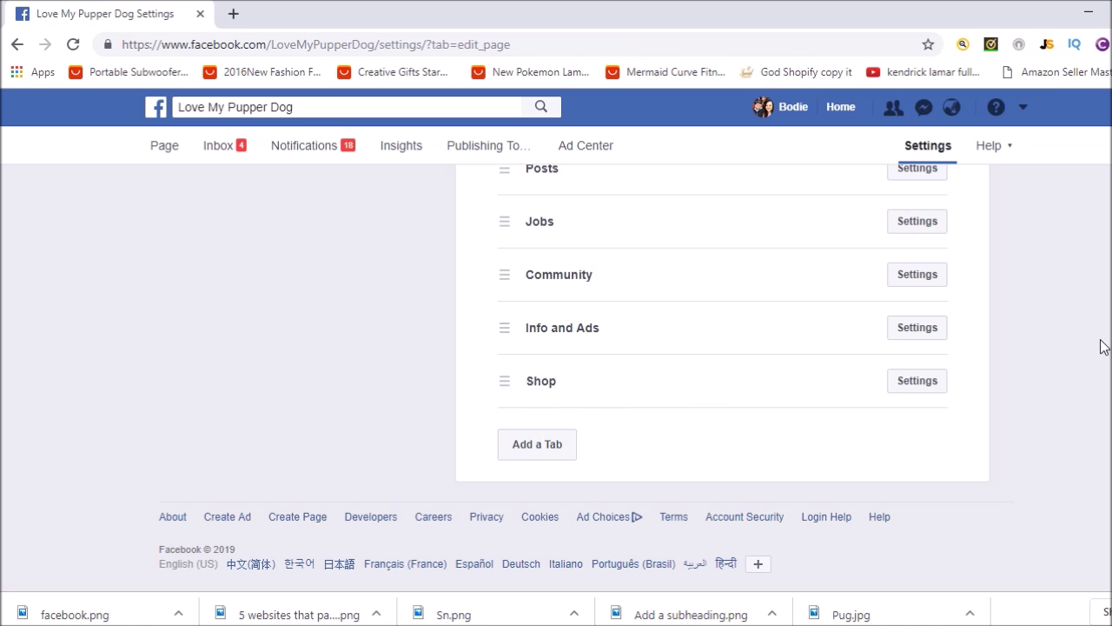
scroll(1100, 345, up, 10)
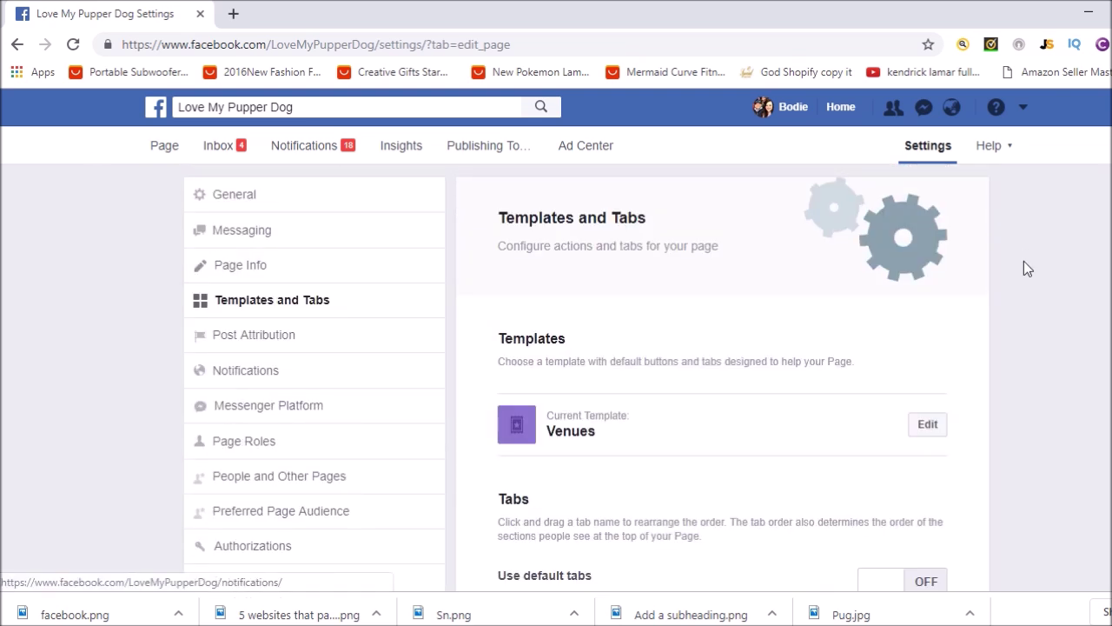
scroll(1048, 309, down, 10)
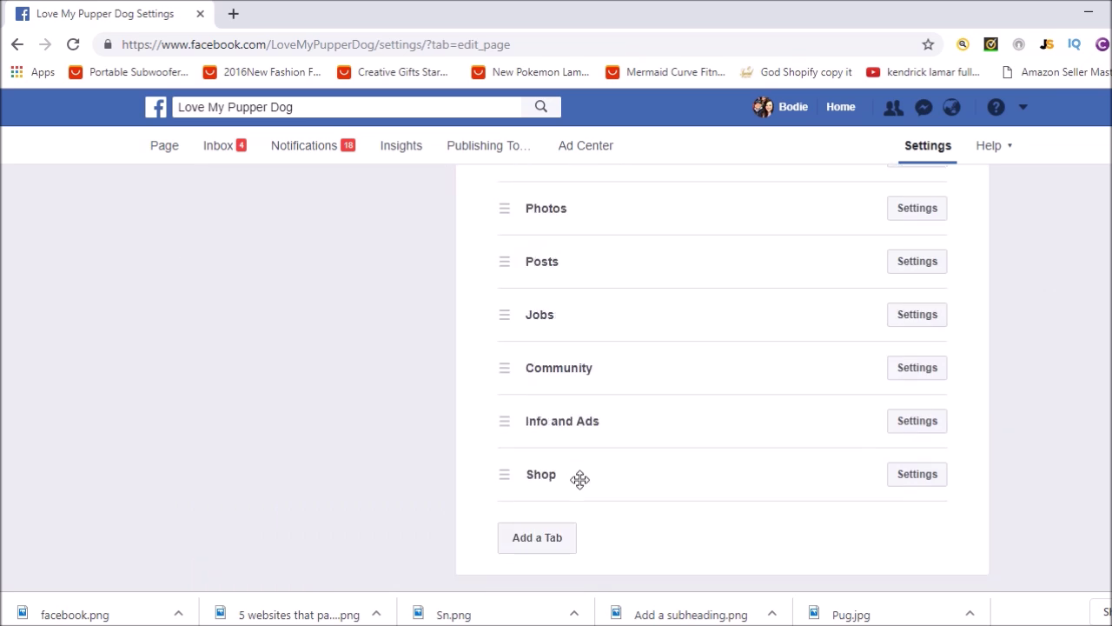
mouse_move(580, 479)
mouse_down()
mouse_move(596, 157)
mouse_move(596, 509)
mouse_move(600, 476)
mouse_up()
Go from the page's main view to its Shop section through See more.
click(159, 155)
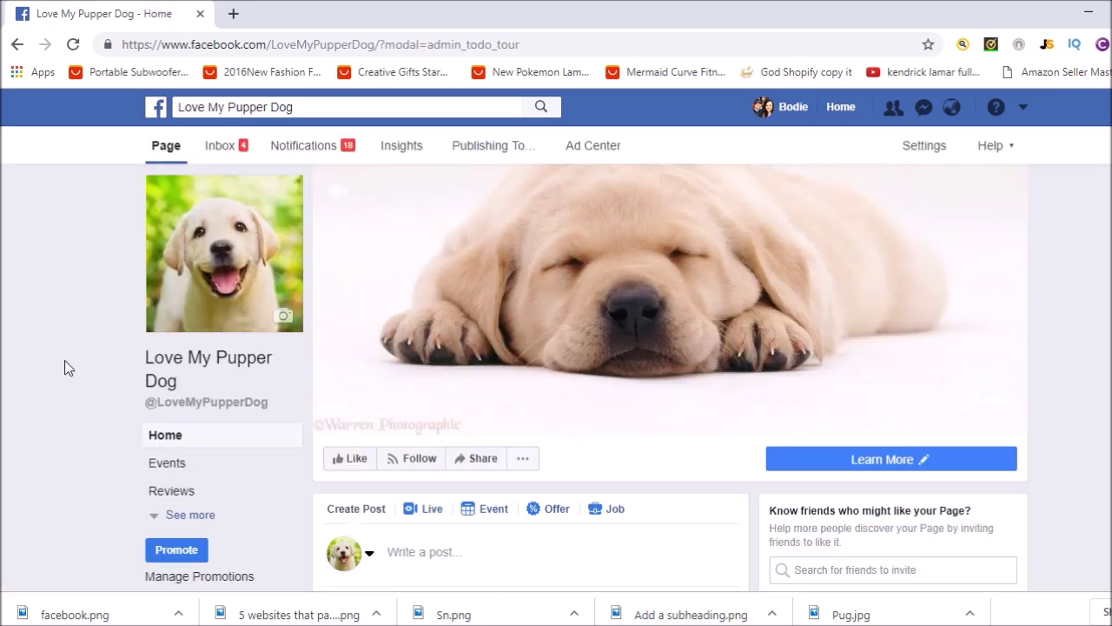
click(190, 517)
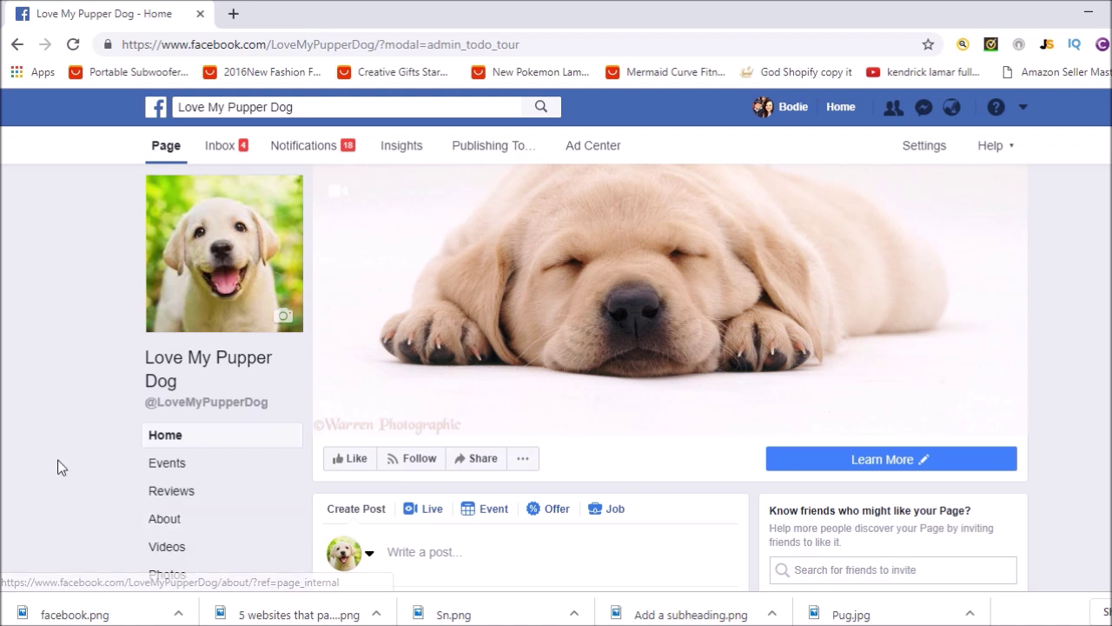
scroll(58, 460, down, 2)
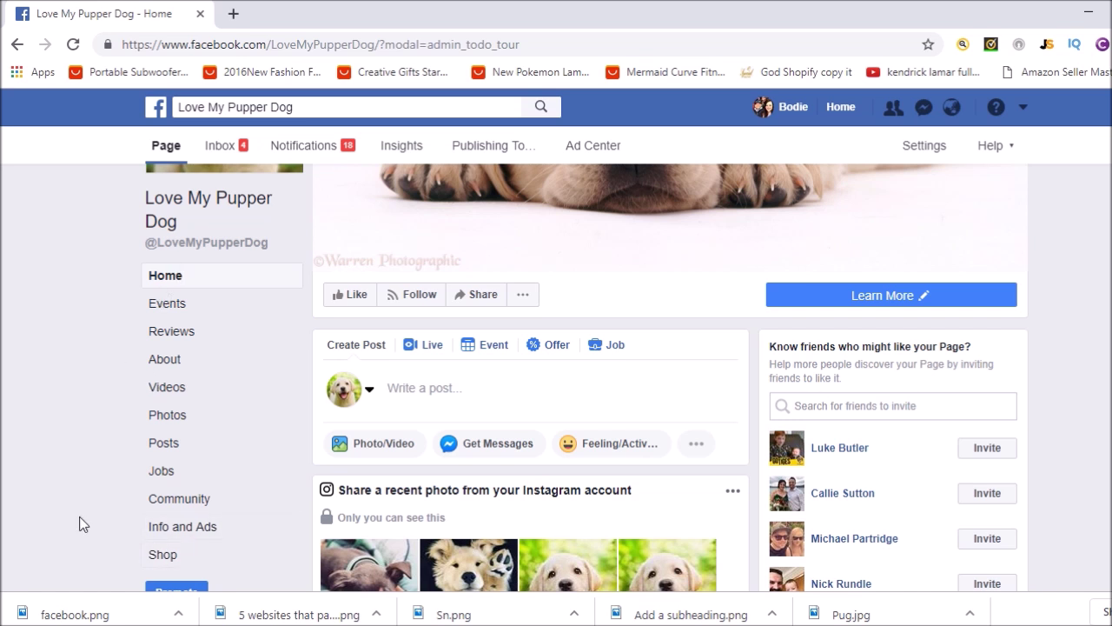
click(186, 563)
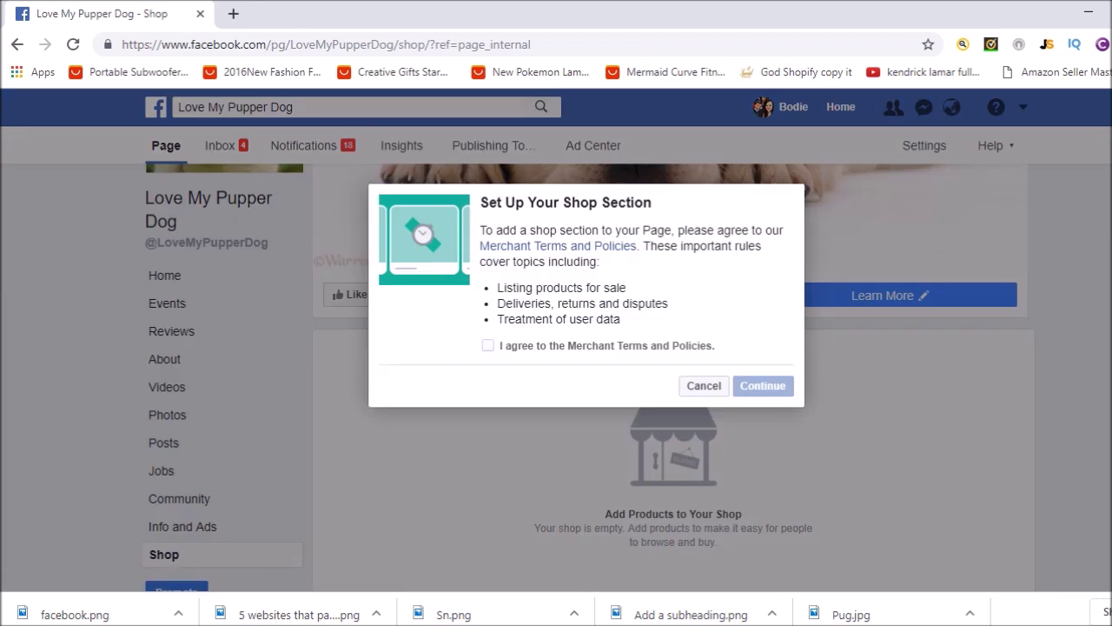
Dismiss the downloads bar, agree to the Merchant Terms and Policies, and continue.
click(1107, 613)
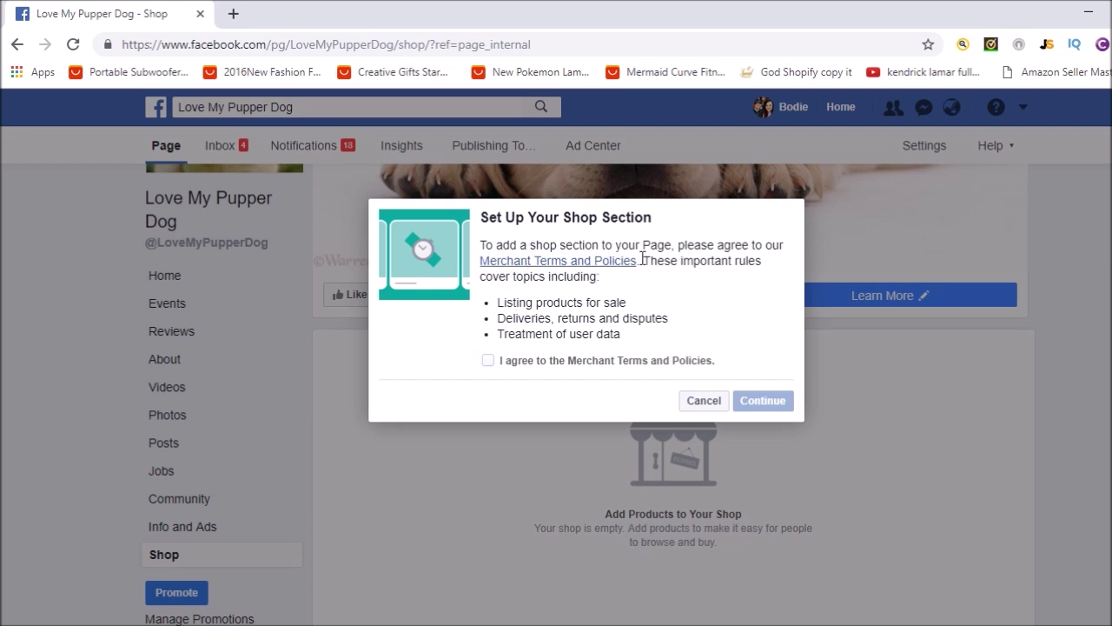
click(489, 360)
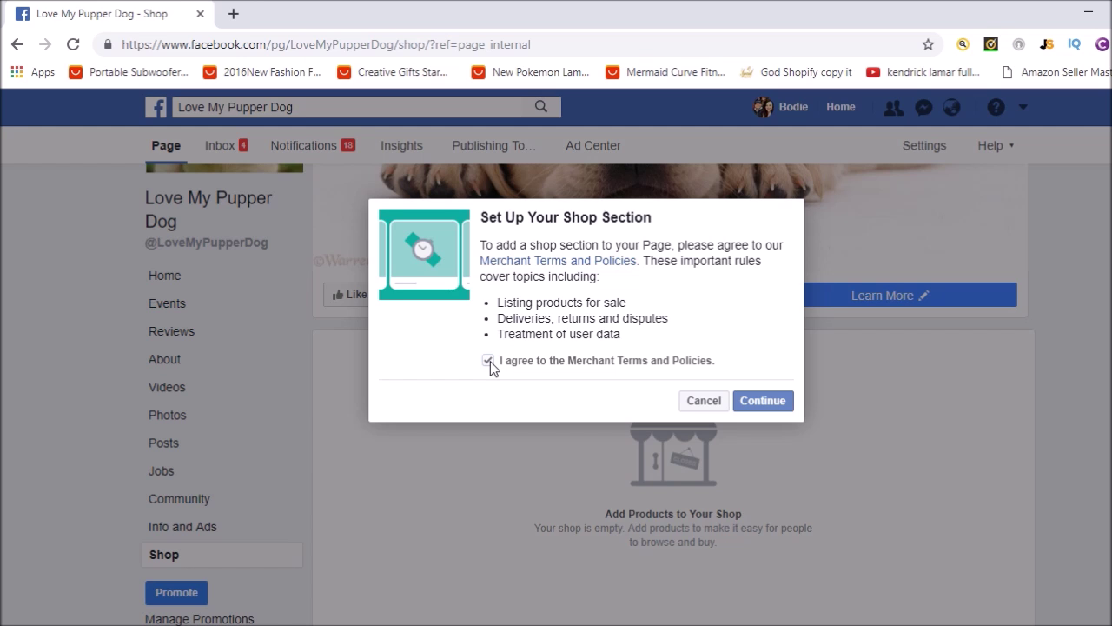
click(756, 400)
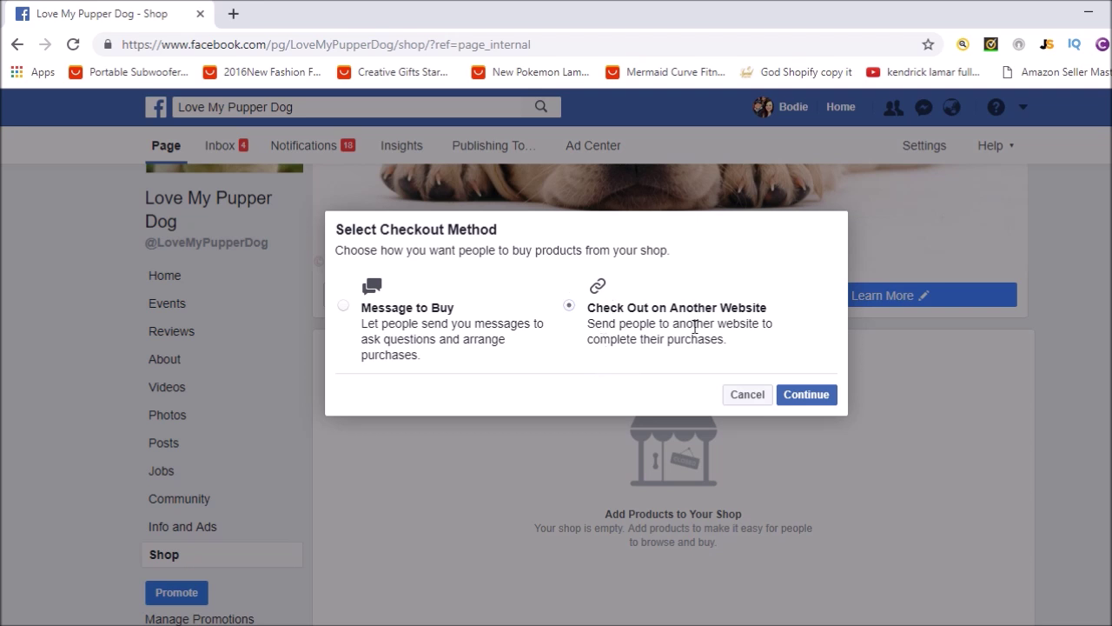
Confirm Check Out on Another Website and save Australian Dollar as the shop currency.
click(807, 395)
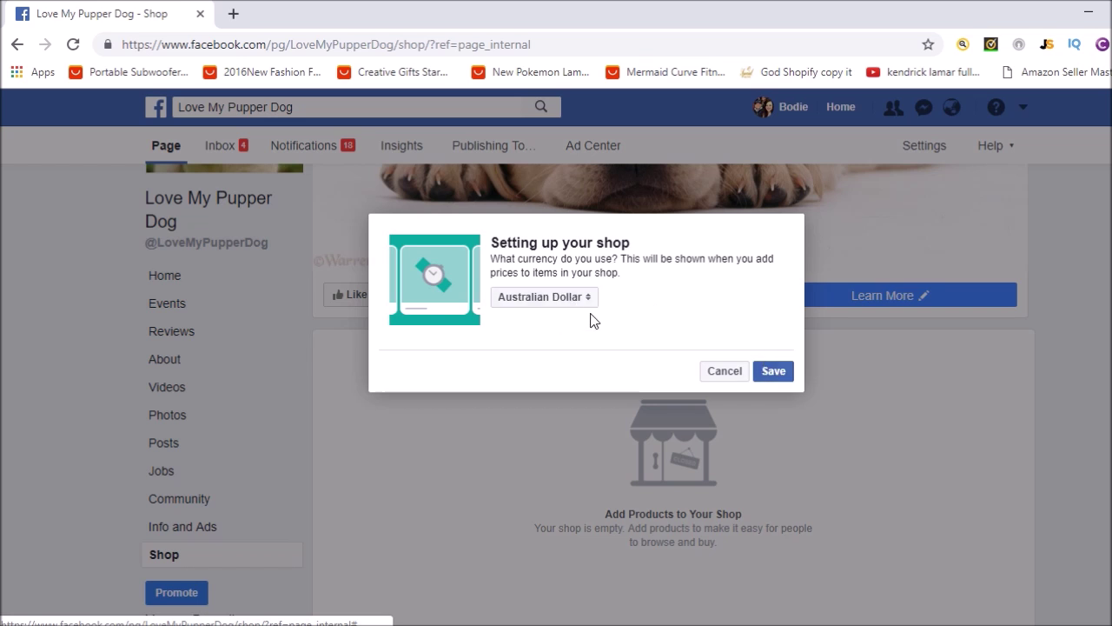
click(774, 371)
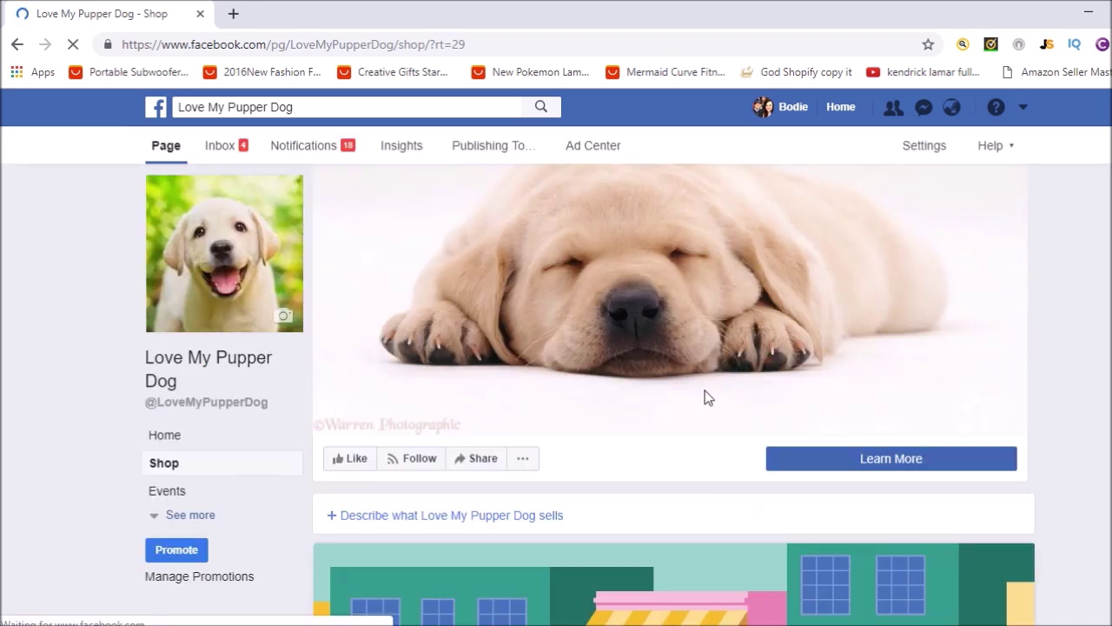
Open and close the Add Product form, then start a new blank browser tab.
scroll(1085, 365, down, 1)
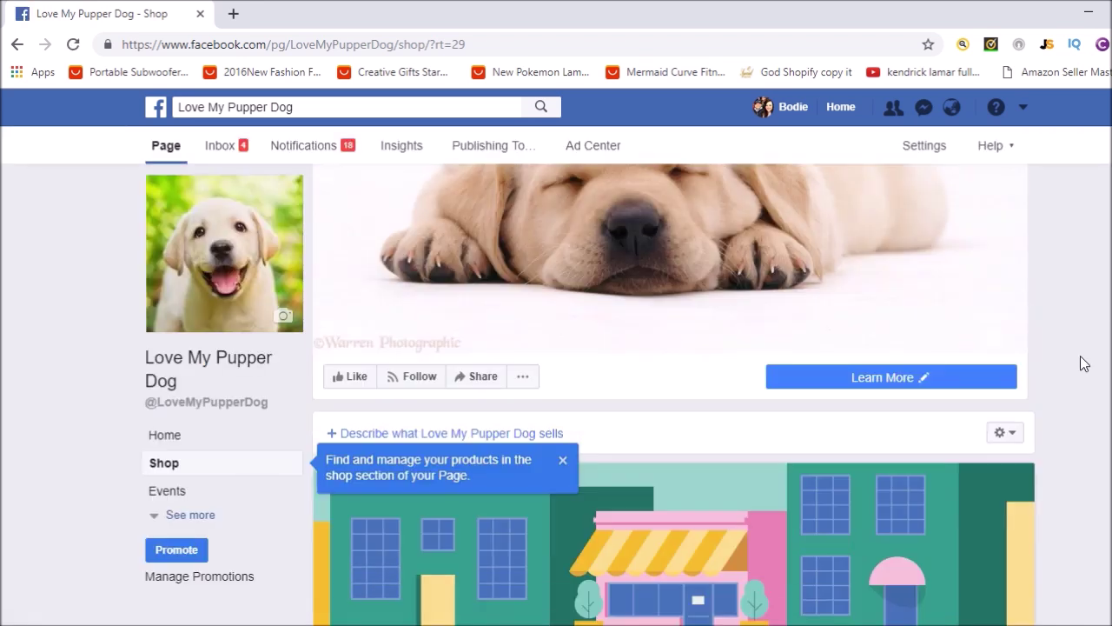
scroll(1084, 363, down, 2)
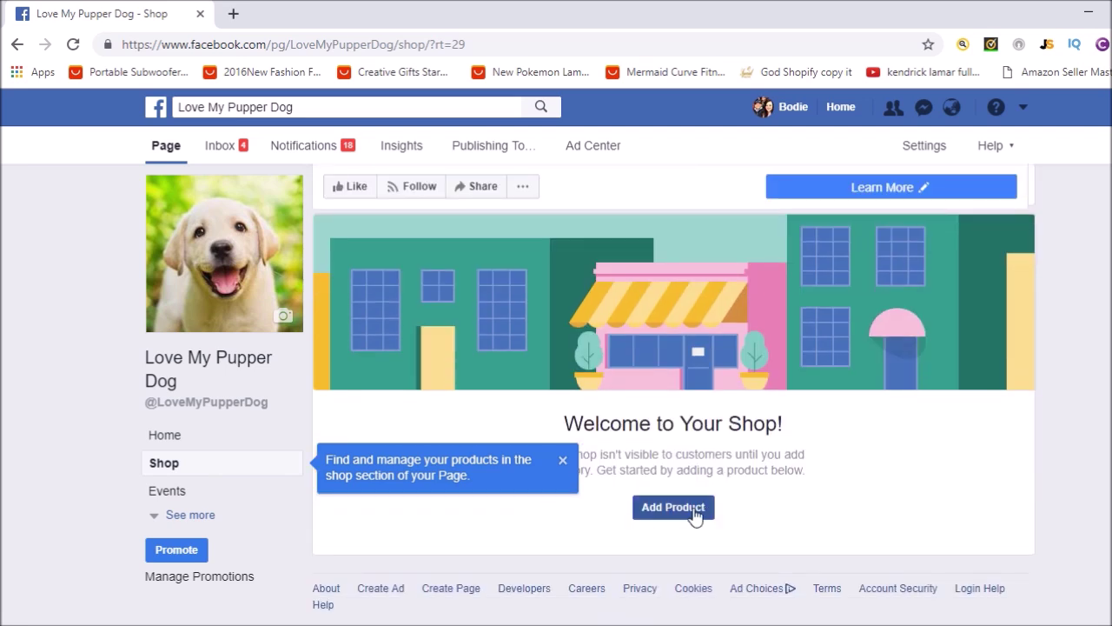
click(695, 512)
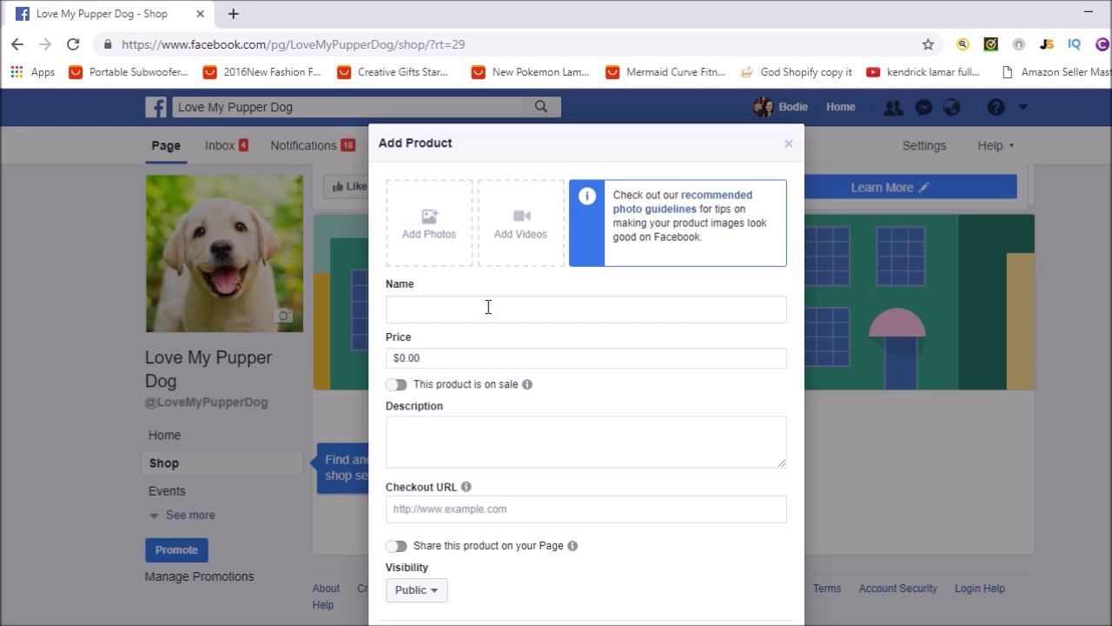
click(788, 146)
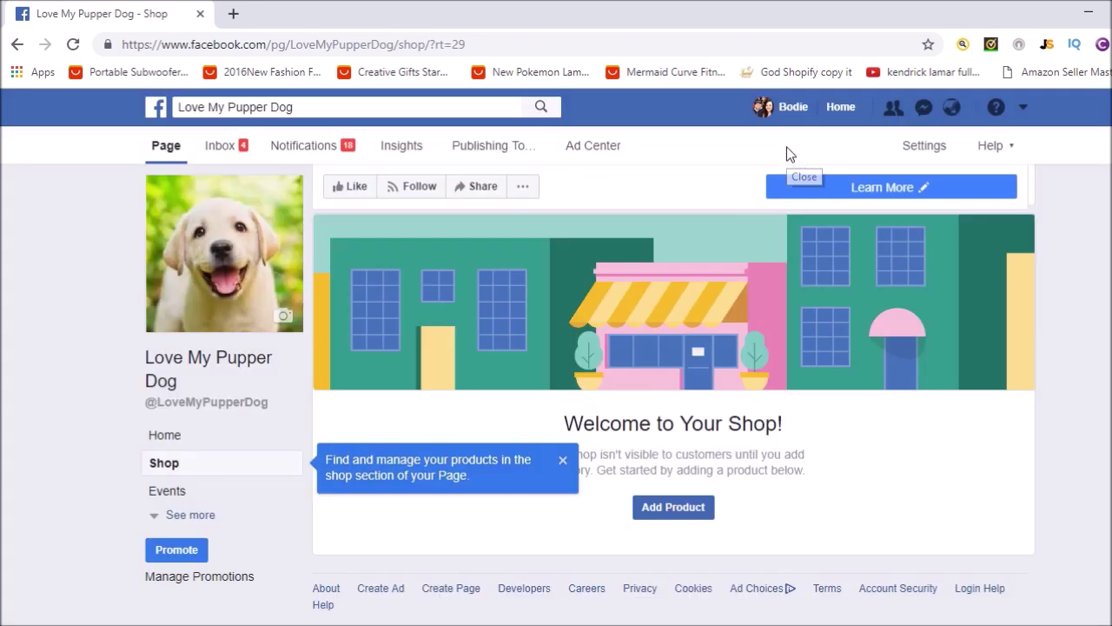
click(231, 15)
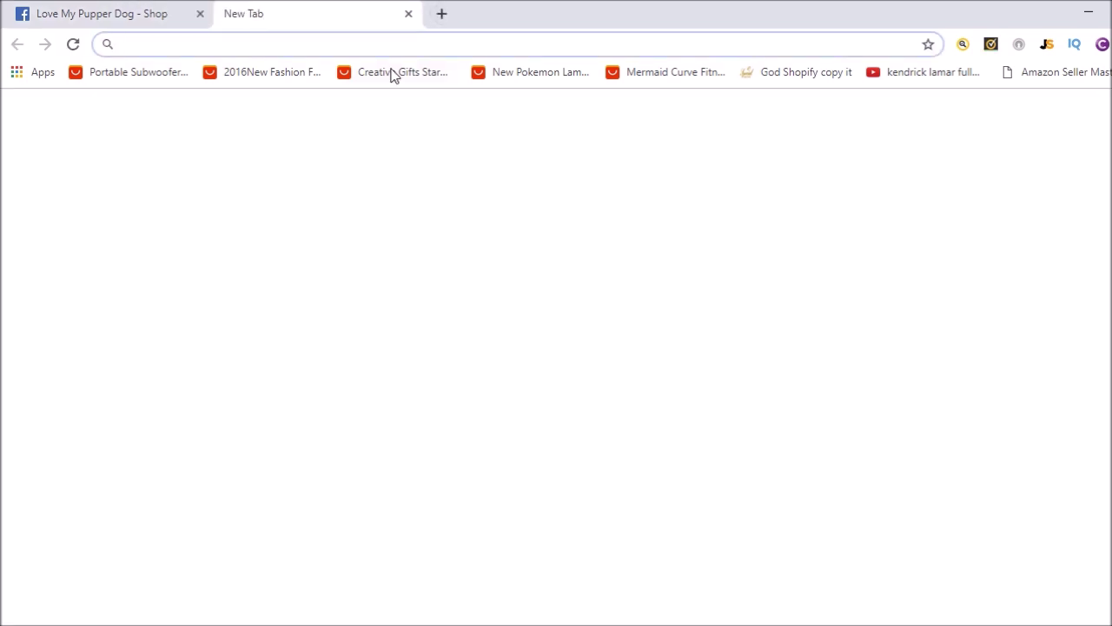
Load Google's home page in the new tab, then return to the Love My Pupper Dog Shop tab.
click(462, 296)
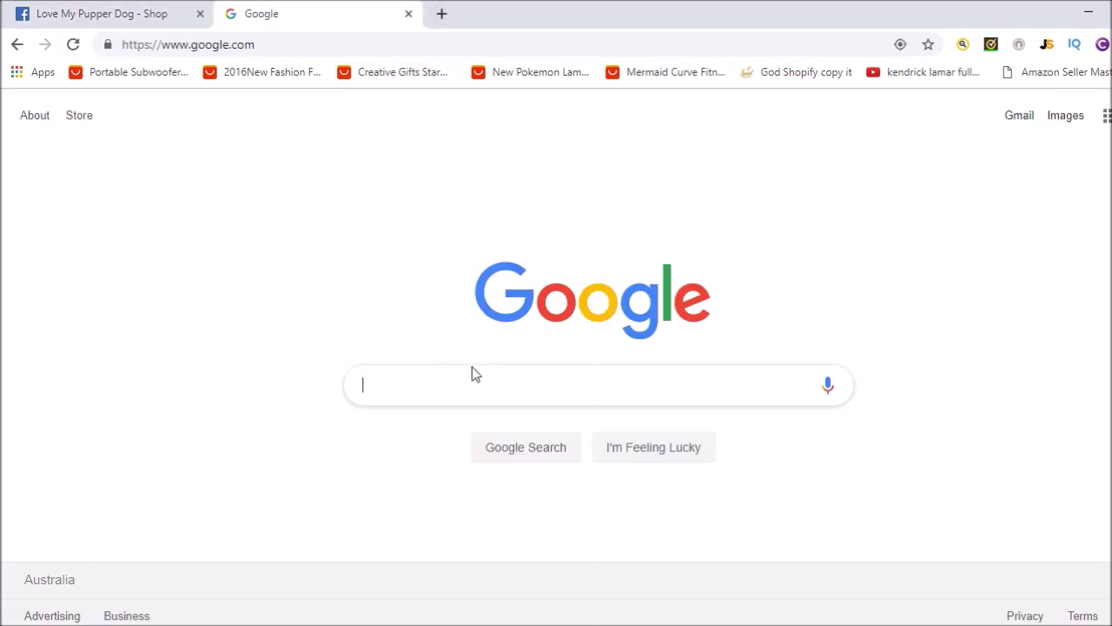
click(471, 366)
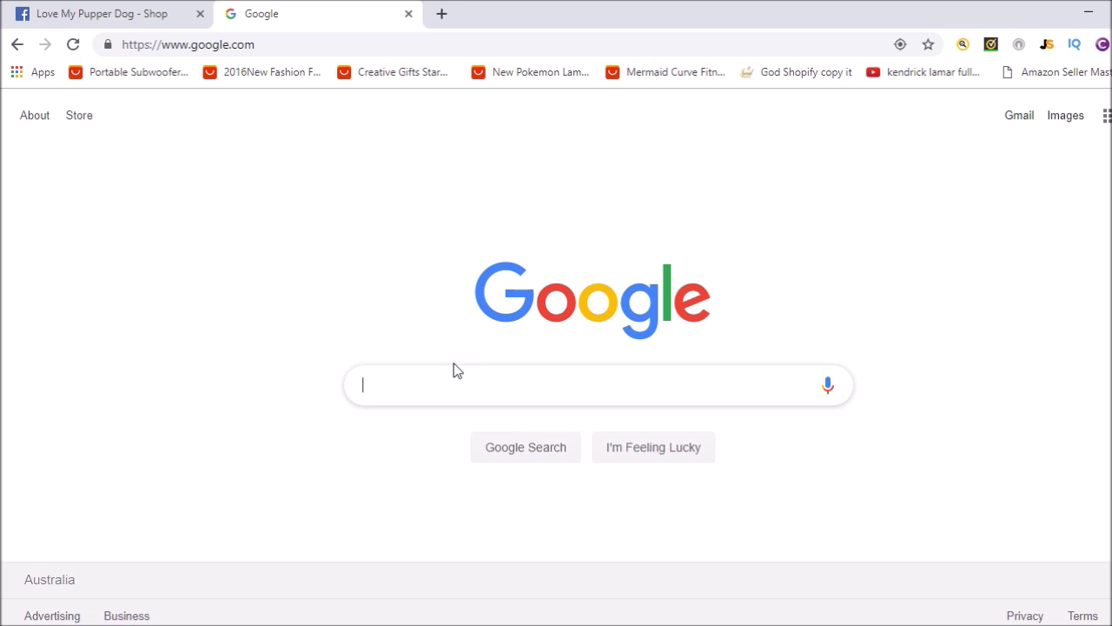
click(79, 13)
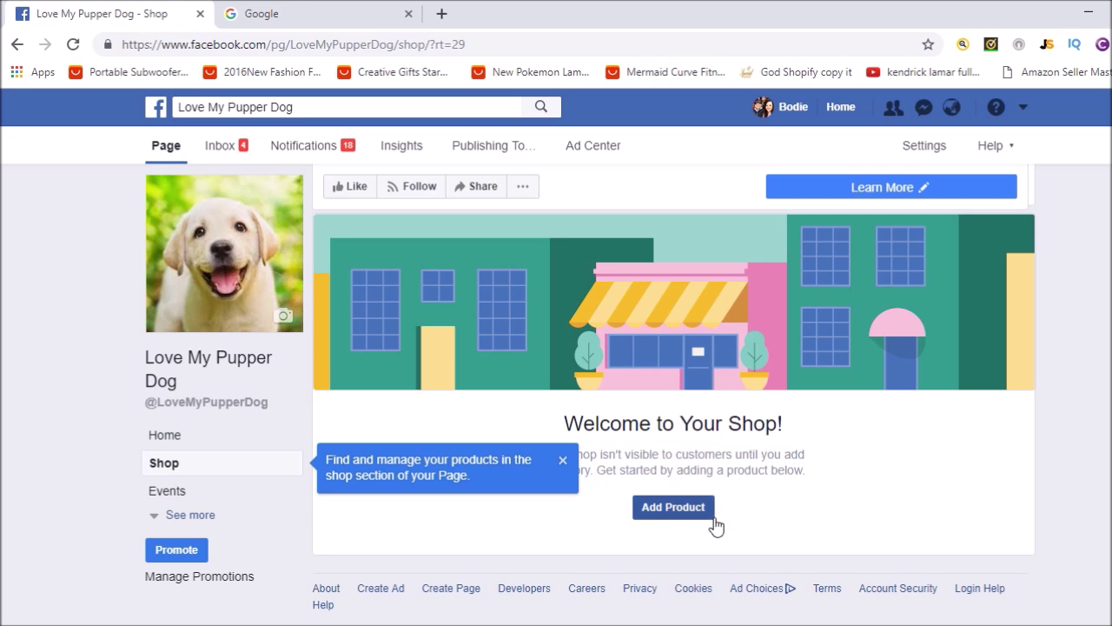
Attach the Pug Life t-shirt photo from the Desktop to a new Add Product form.
click(683, 509)
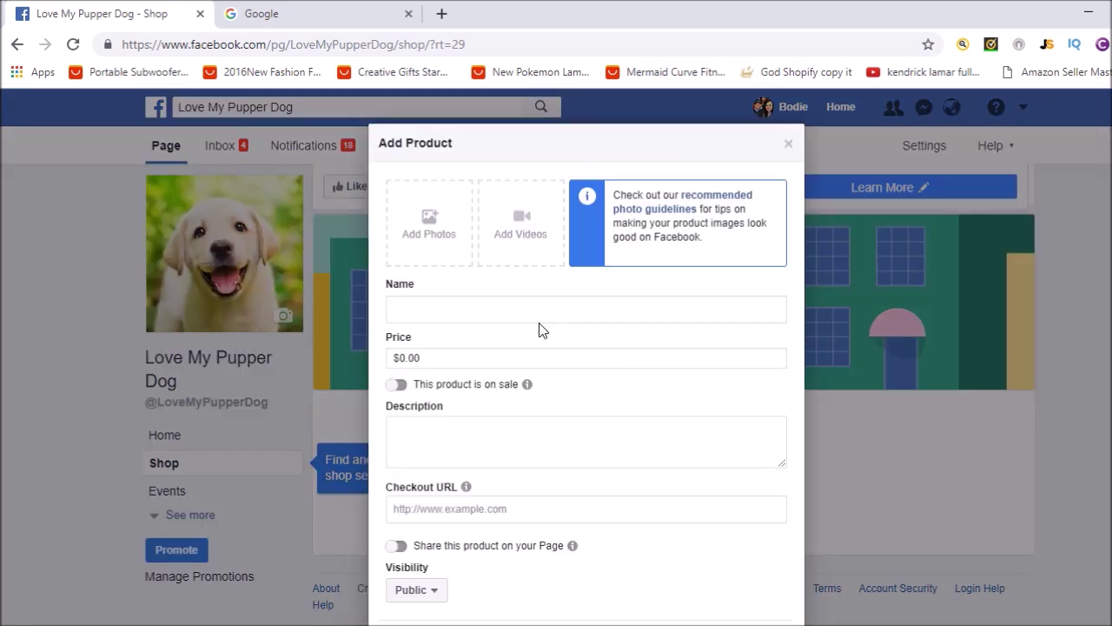
click(431, 229)
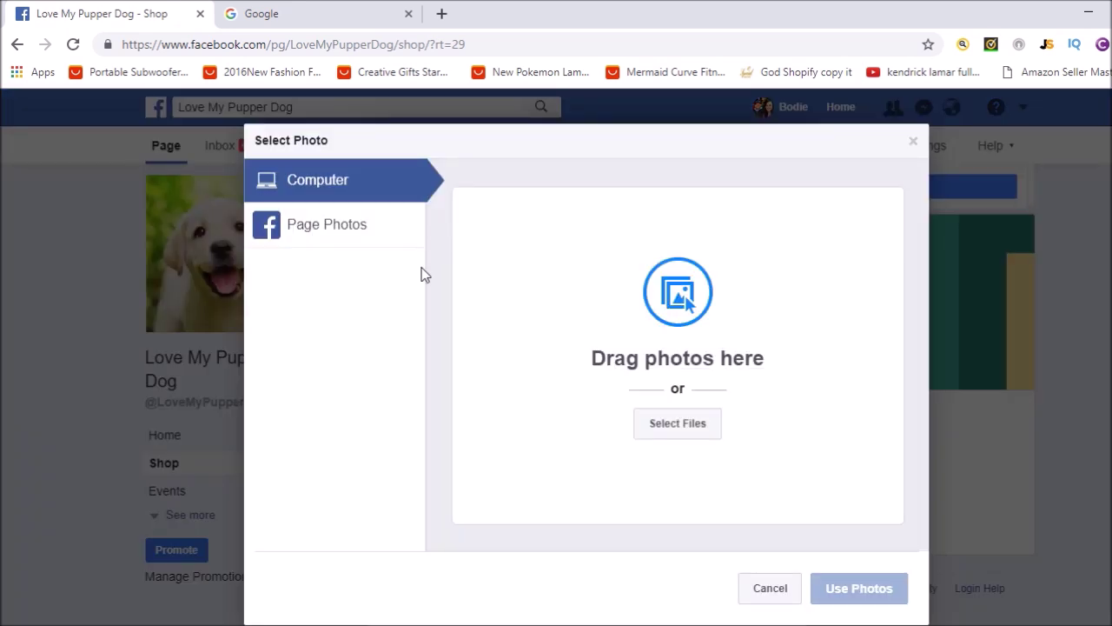
click(695, 434)
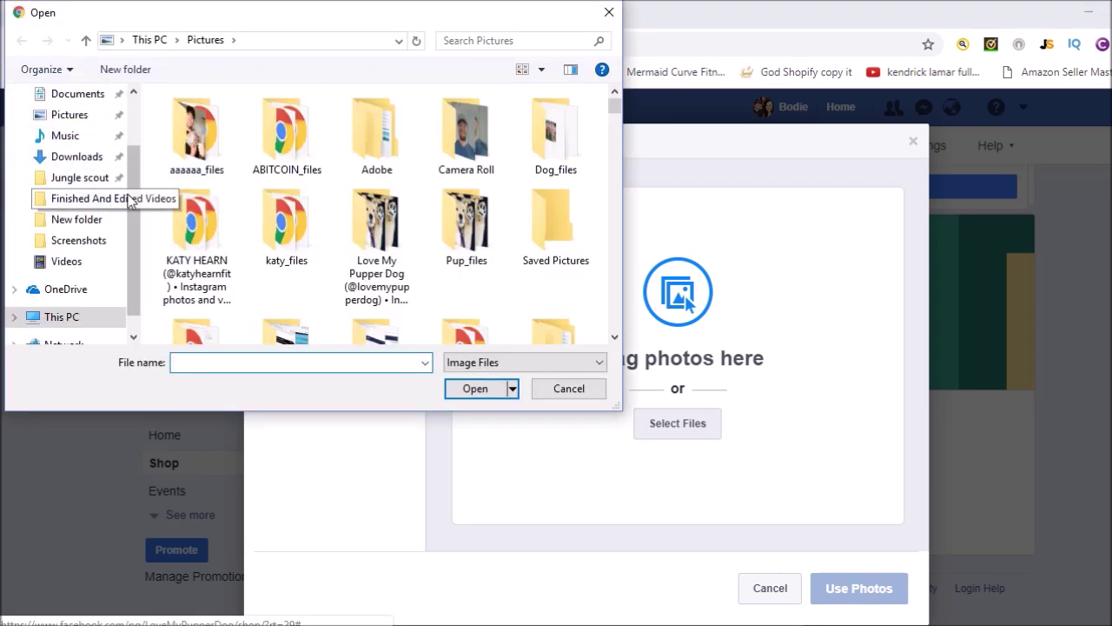
scroll(130, 165, up, 2)
scroll(135, 163, up, 1)
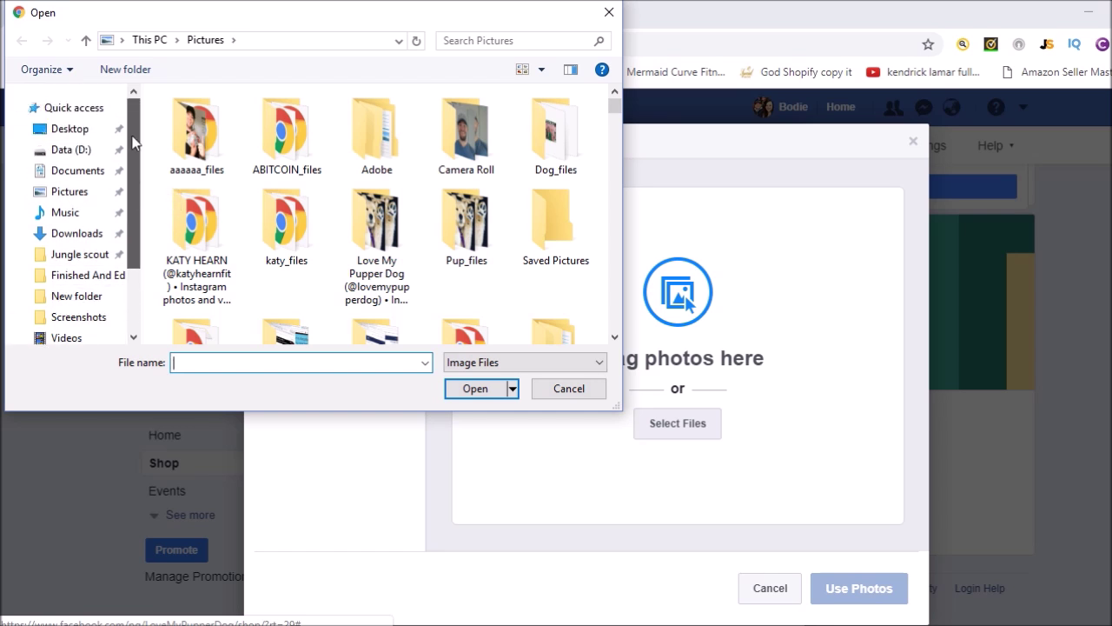
click(70, 128)
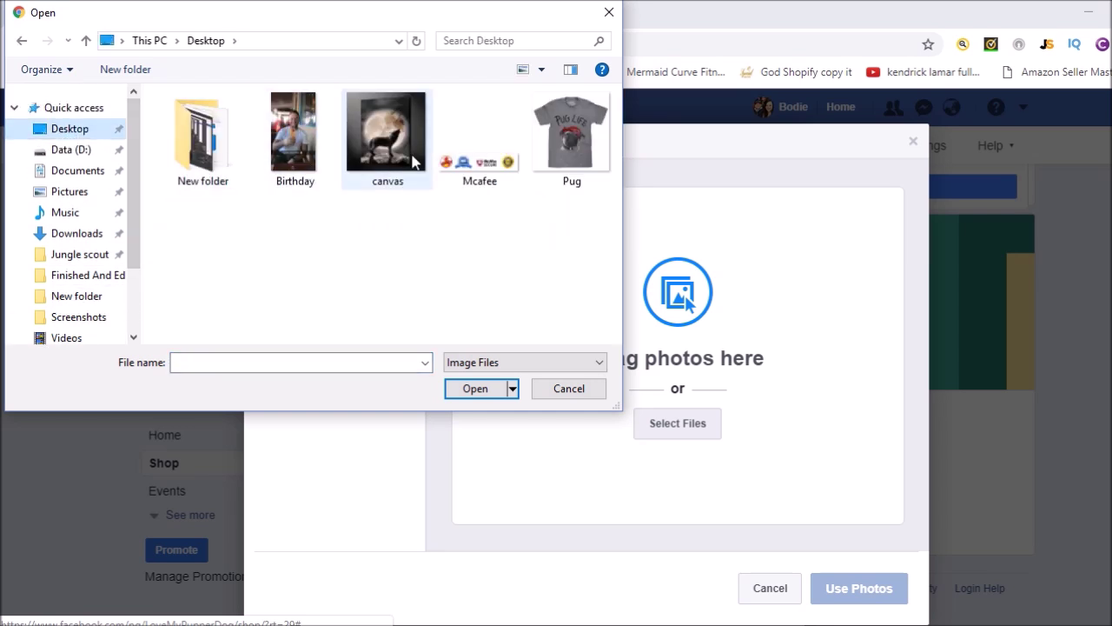
double_click(571, 130)
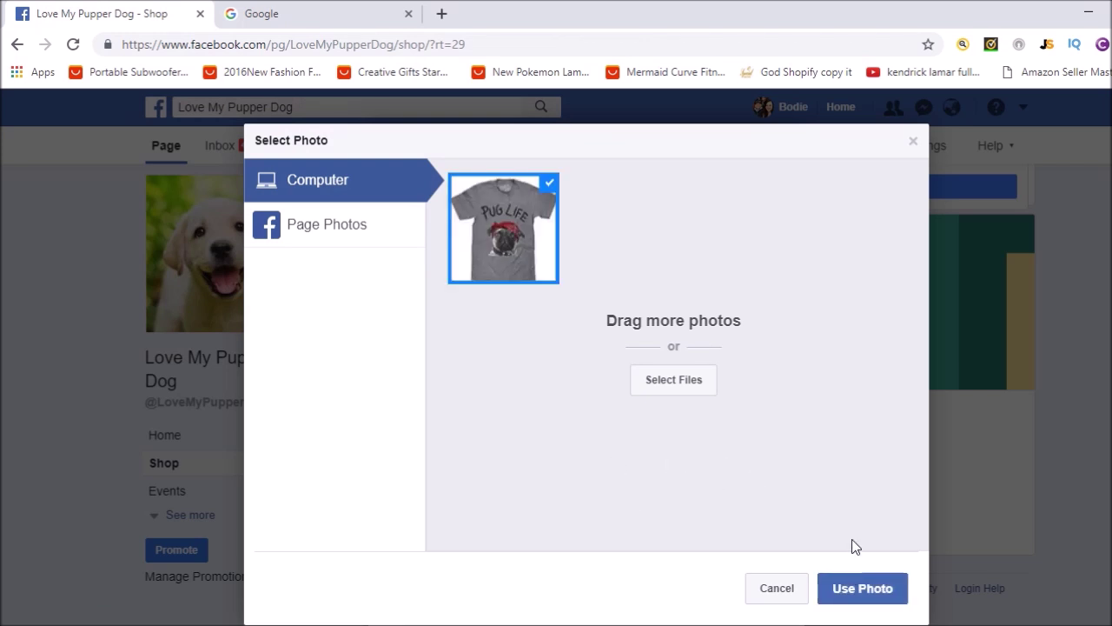
click(863, 591)
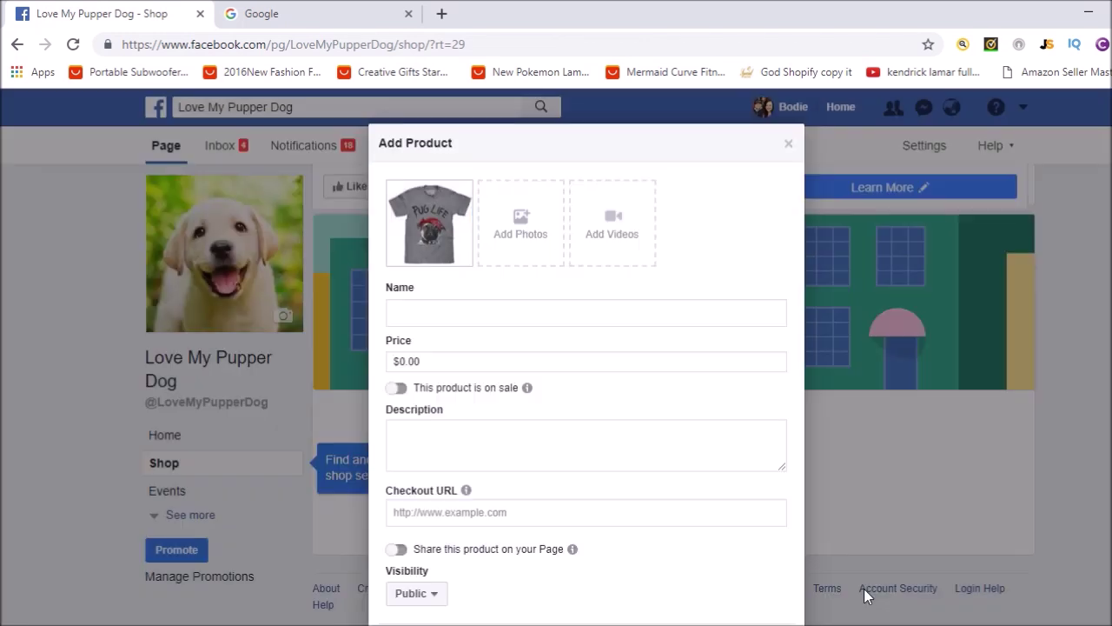